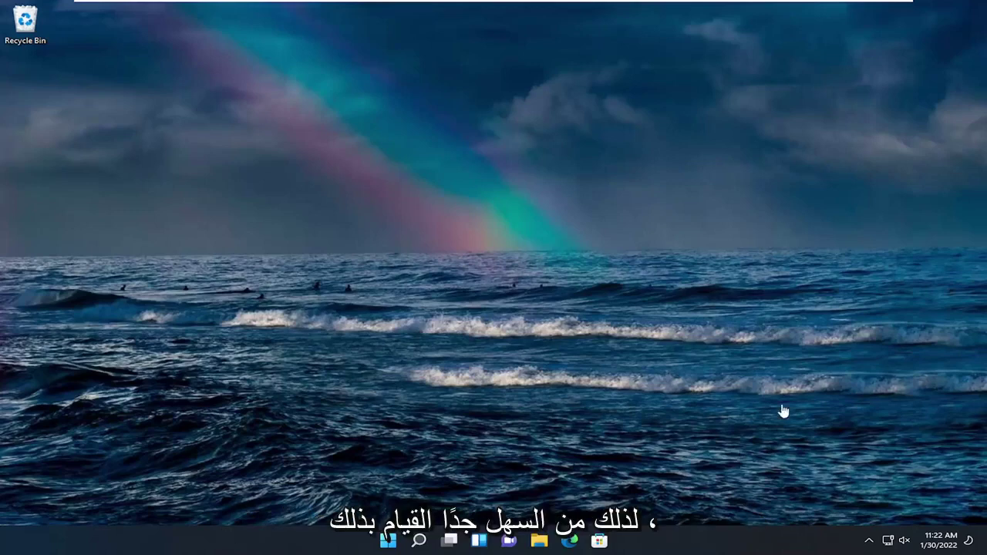
Search Windows for 'group poli' and launch the Edit group policy result
left_click(420, 541)
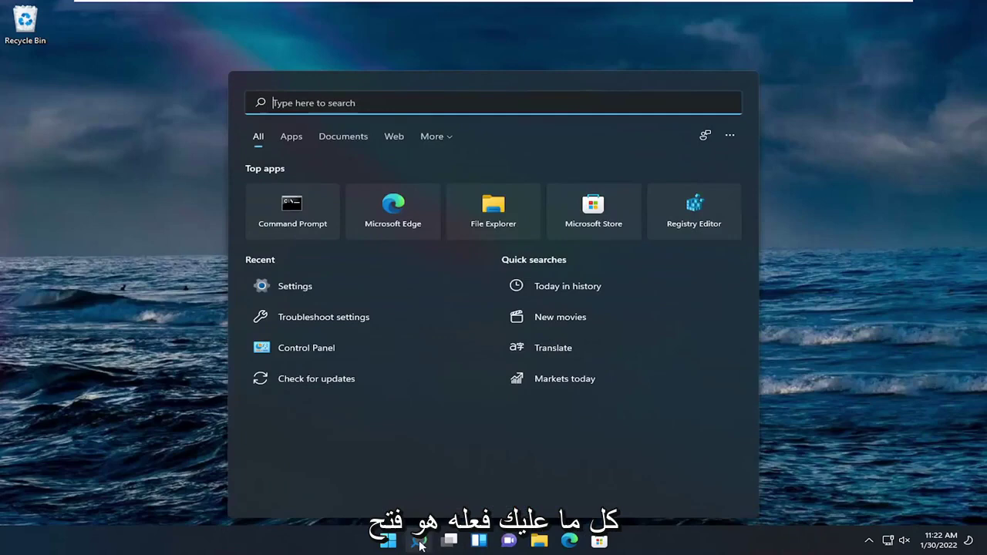
type("gr")
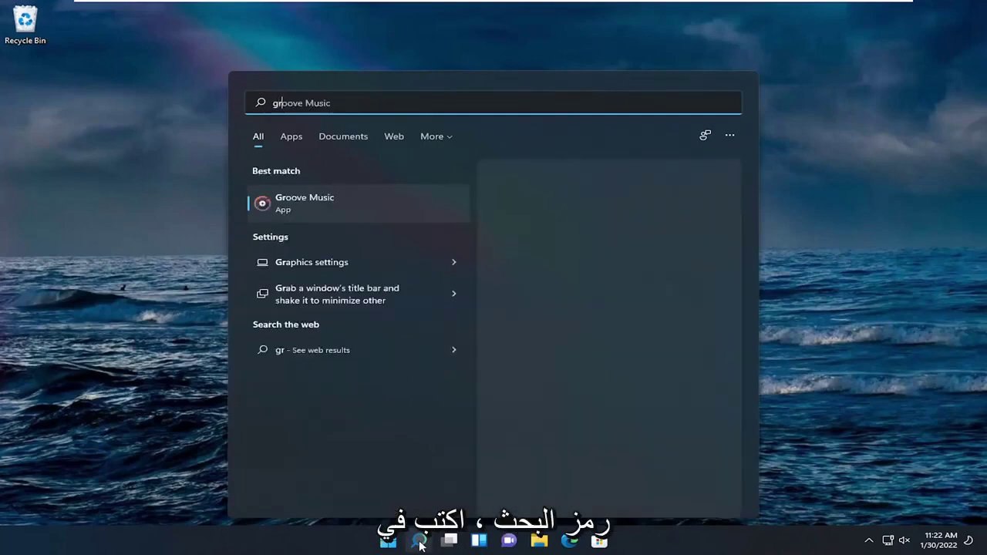
type("oup poli")
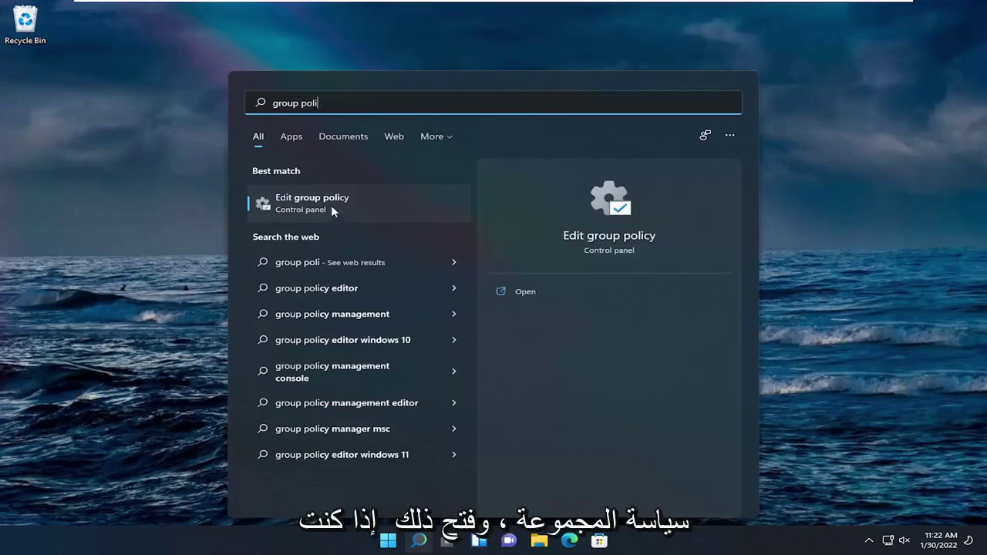
left_click(297, 201)
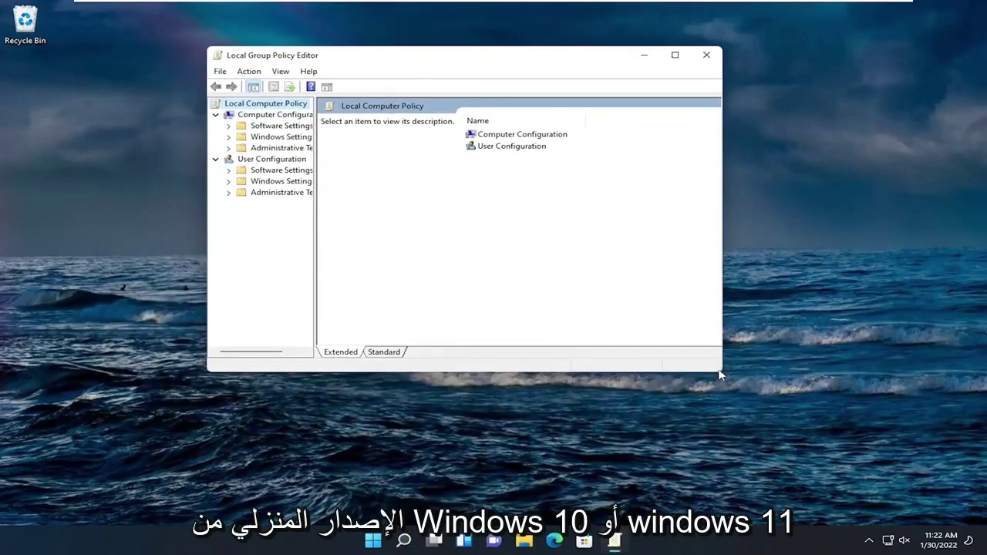
Enlarge the editor, widen the tree, and show User Configuration's Start Menu and Taskbar policies
left_click_drag(723, 379, 802, 482)
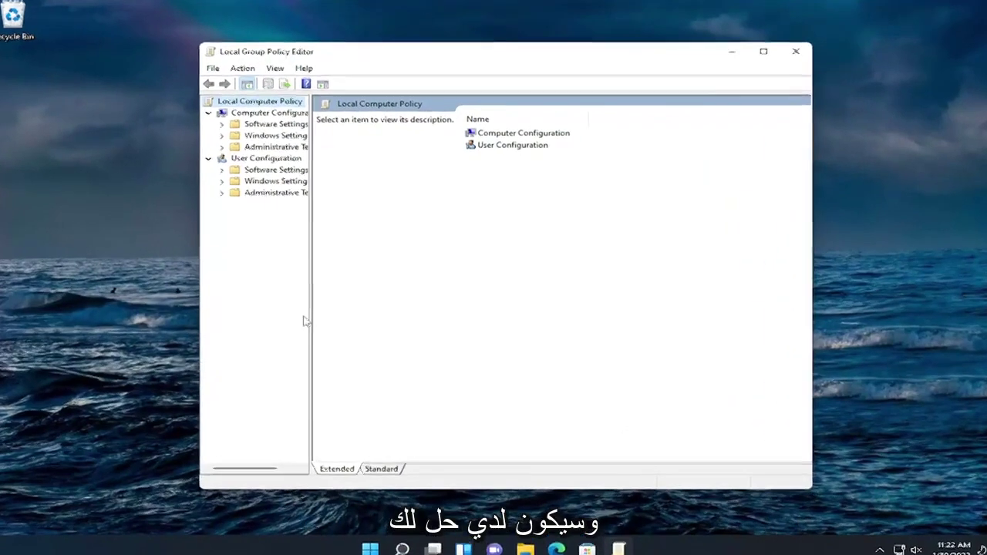
left_click_drag(314, 322, 386, 321)
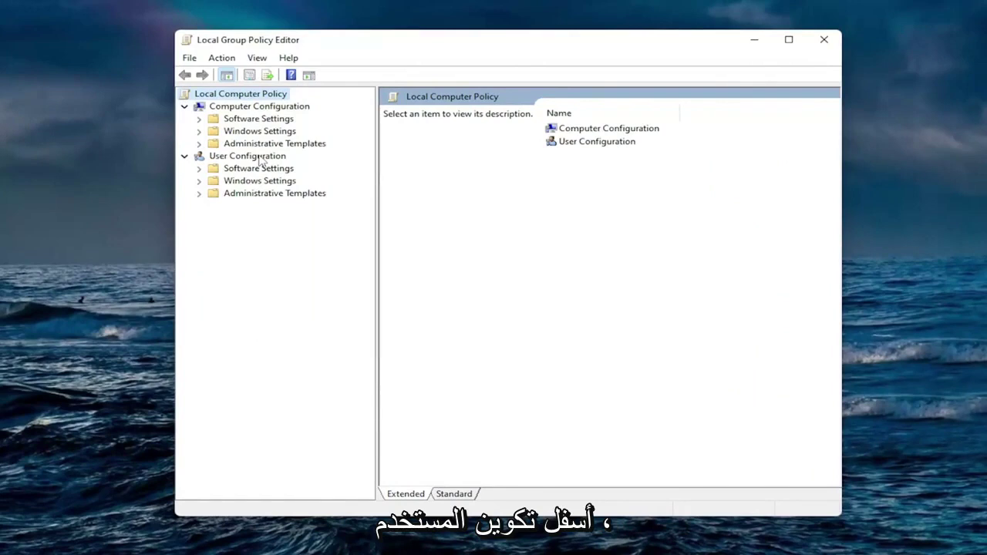
double_click(272, 194)
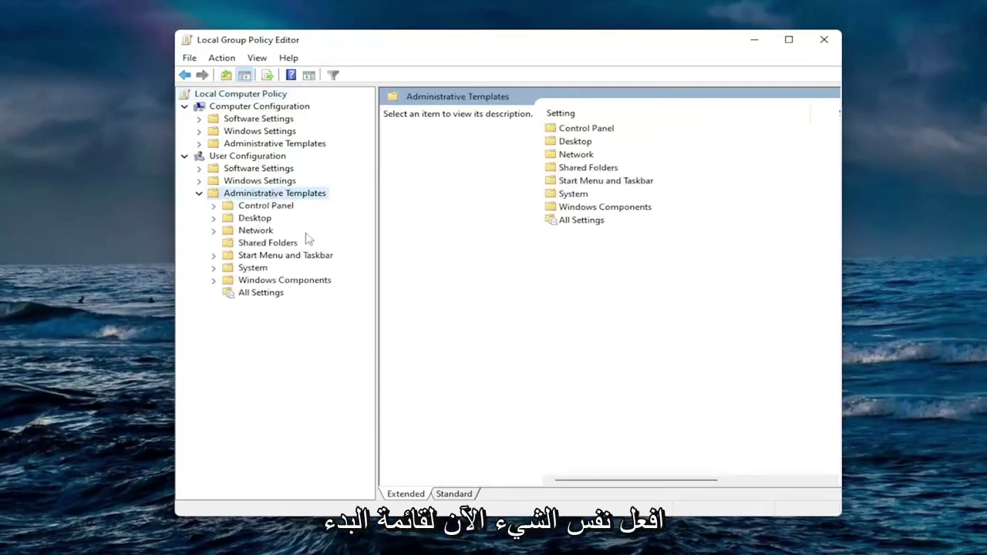
left_click(271, 257)
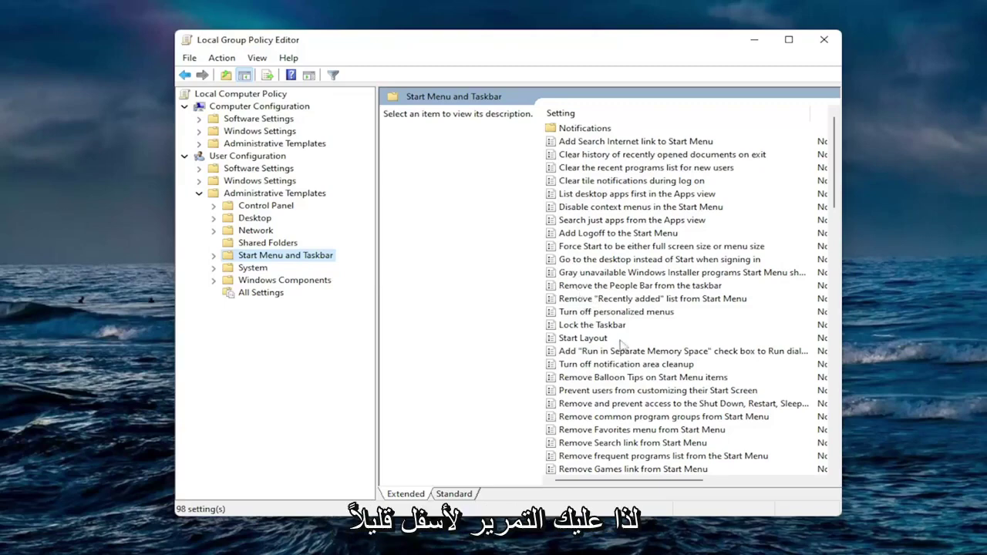
Open the 'Remove Clock from the system notification area' policy for editing
scroll(621, 343, "down", 3)
scroll(621, 342, "down", 2)
scroll(621, 343, "down", 2)
scroll(617, 347, "down", 2)
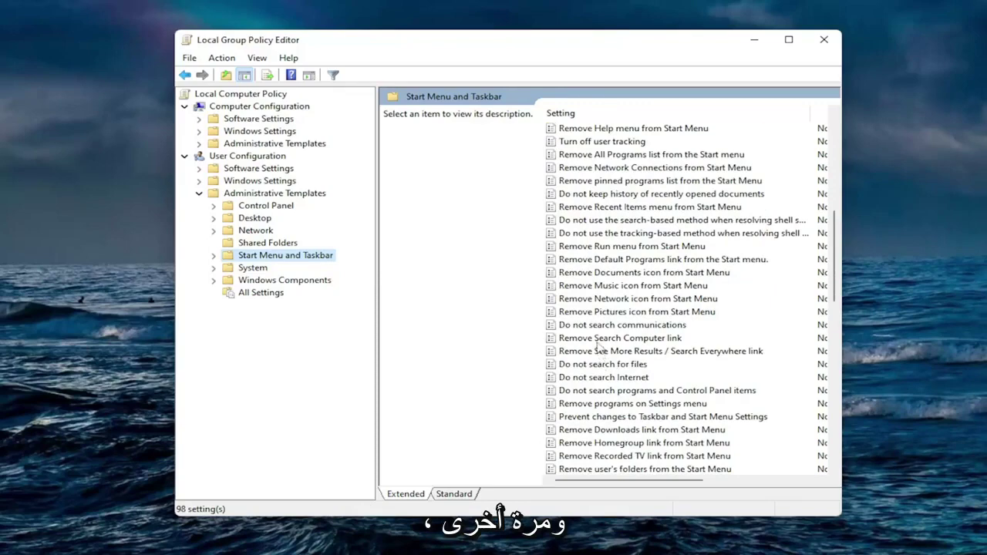
scroll(600, 348, "down", 1)
scroll(601, 347, "down", 1)
left_click(605, 429)
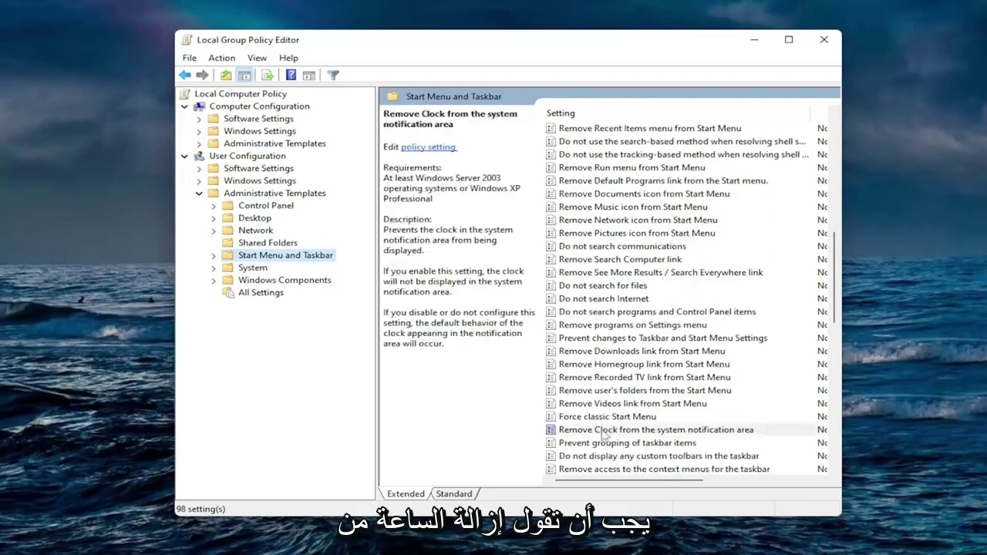
scroll(619, 389, "down", 2)
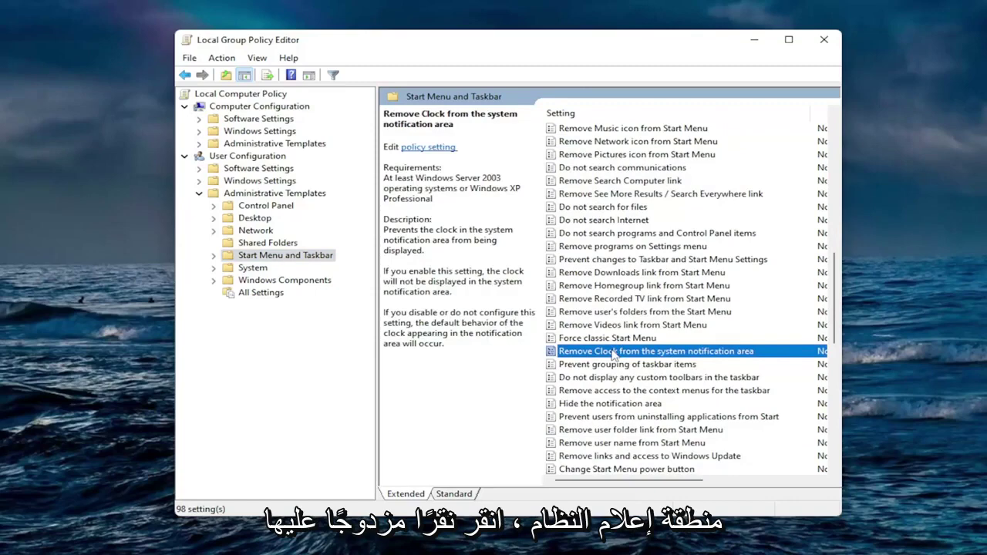
double_click(614, 352)
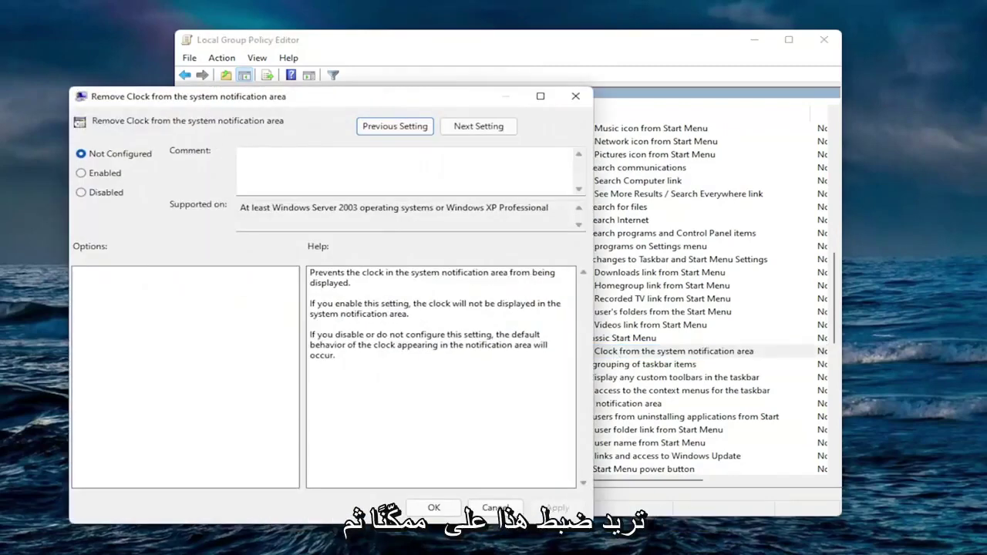
Set the Remove Clock policy to Enabled and apply it
left_click(203, 137)
left_click(676, 468)
left_click(554, 468)
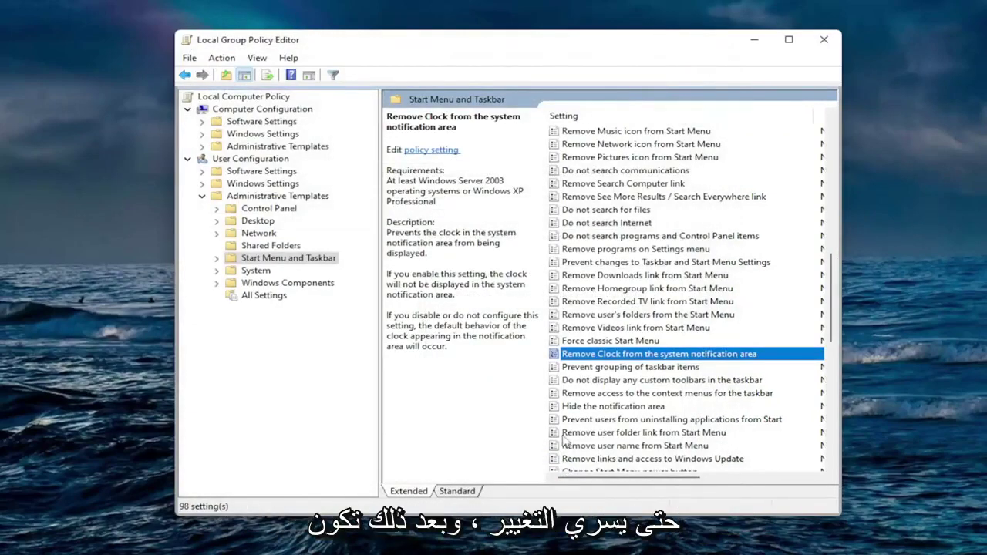
Revert the Remove Clock policy to Not Configured and close the Group Policy Editor
double_click(595, 355)
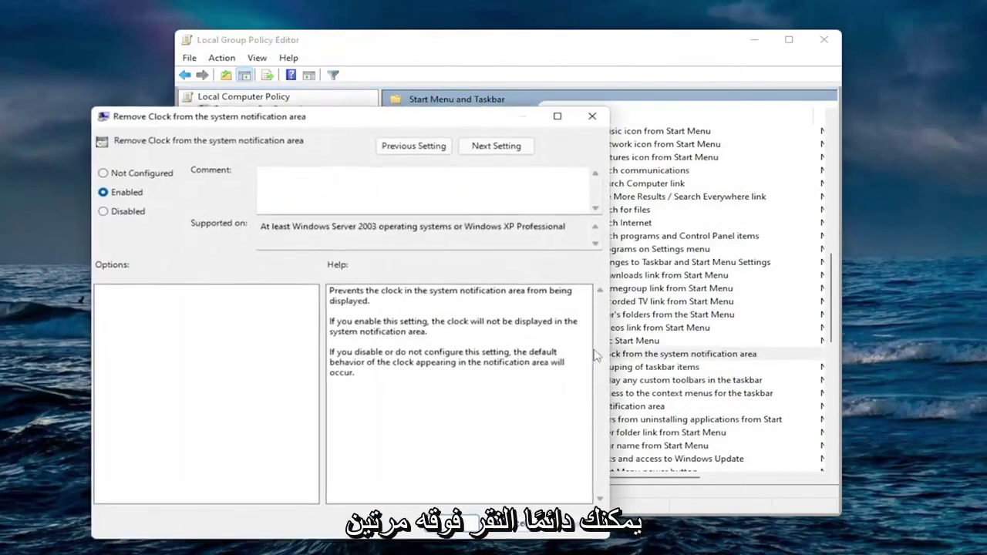
left_click(135, 176)
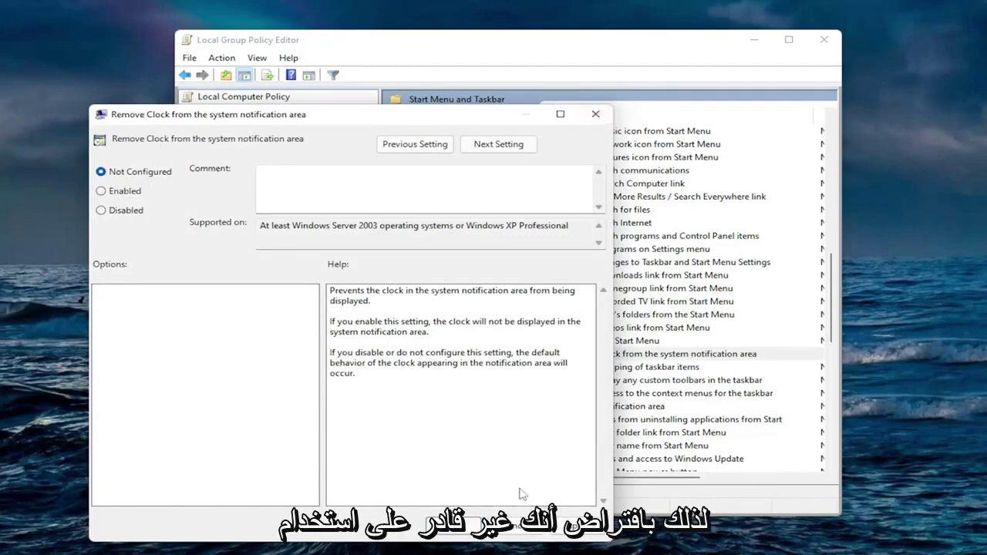
left_click(456, 526)
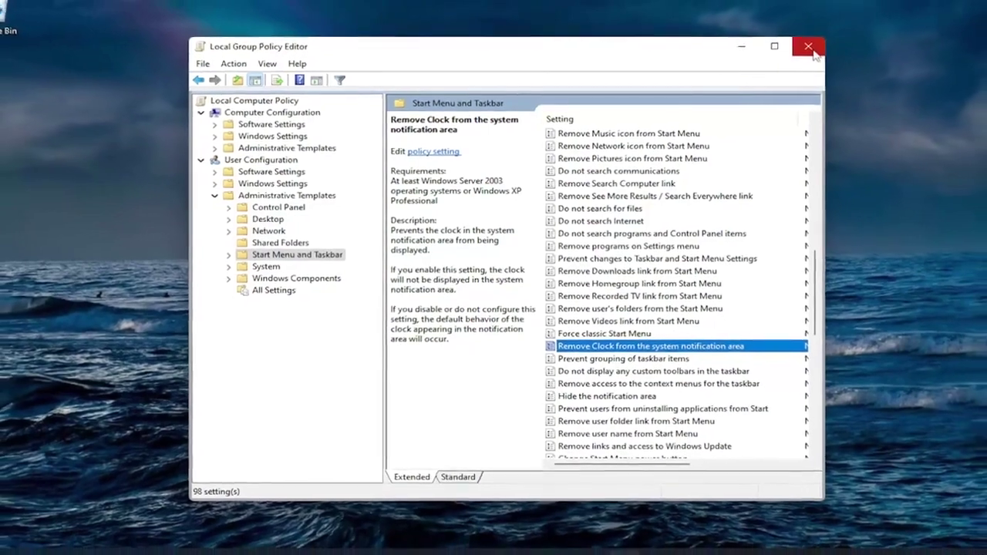
left_click(809, 47)
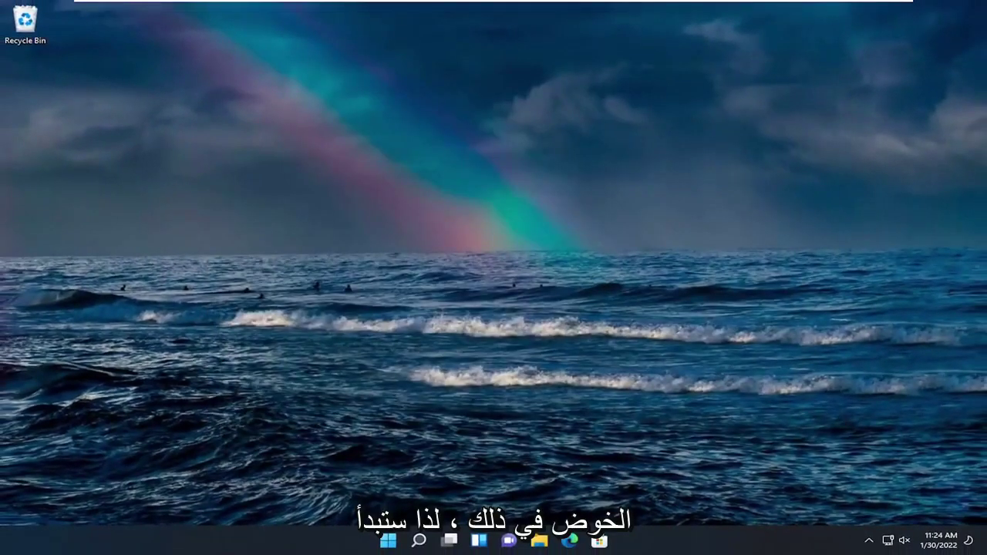
Search for 'regedit' and run Registry Editor as administrator
left_click(418, 540)
type("re")
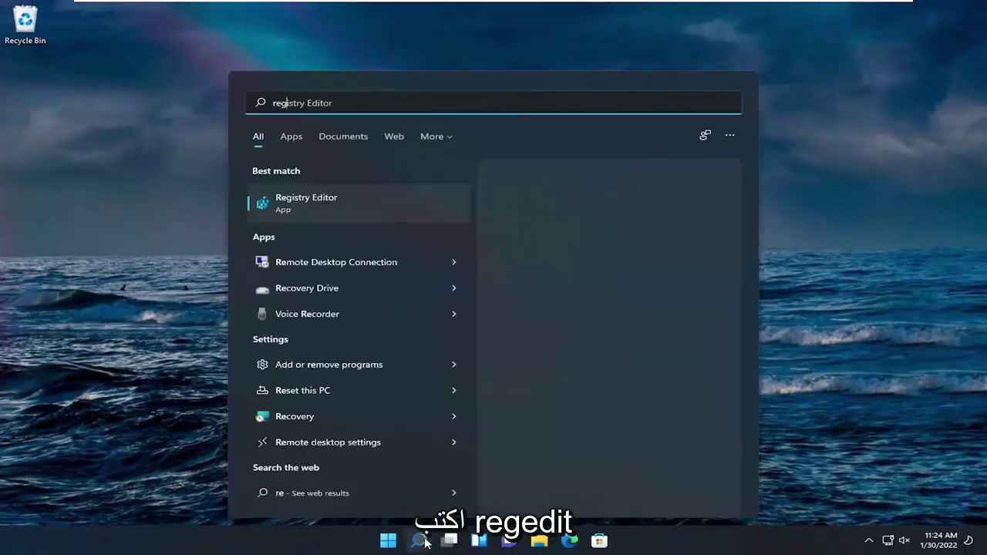
type("gedit")
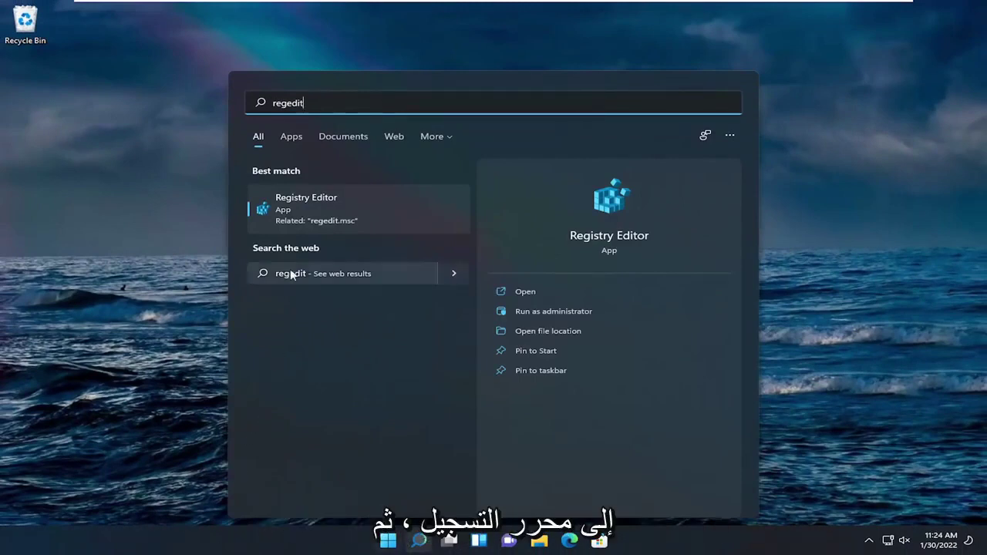
right_click(302, 206)
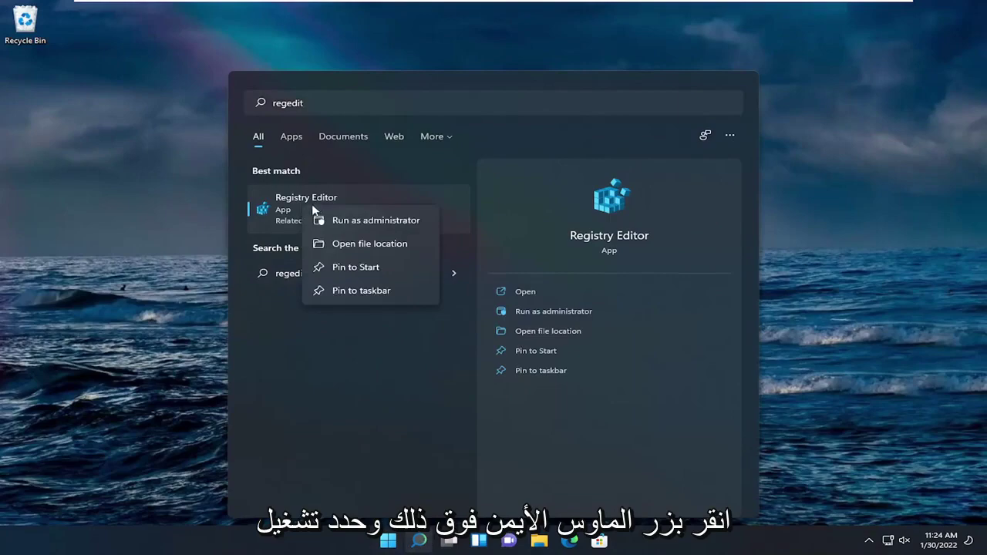
left_click(354, 222)
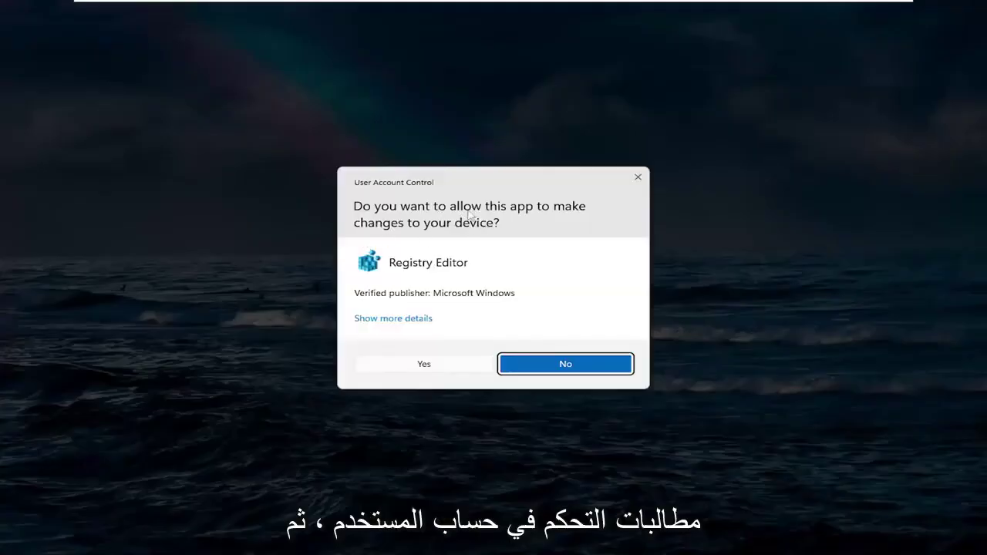
left_click(423, 366)
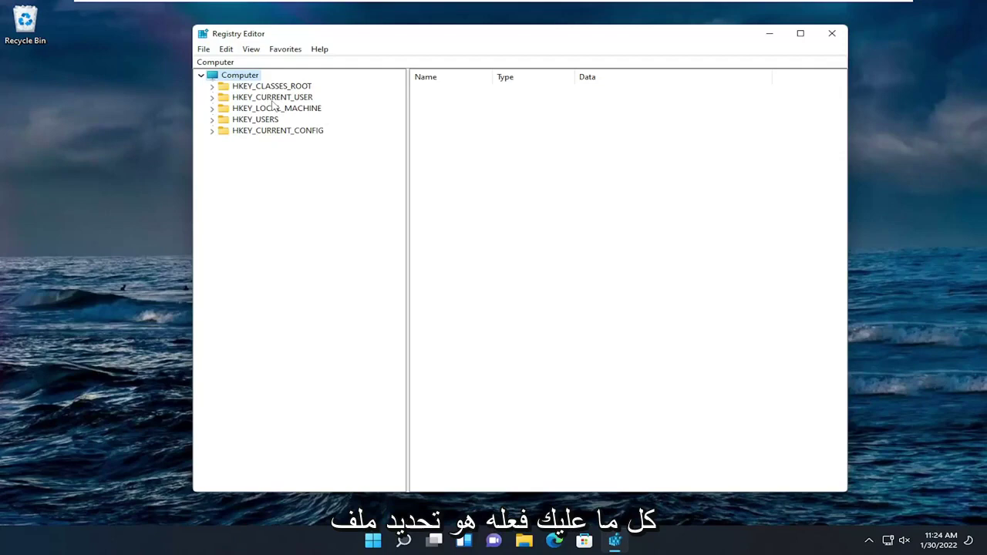
left_click(209, 50)
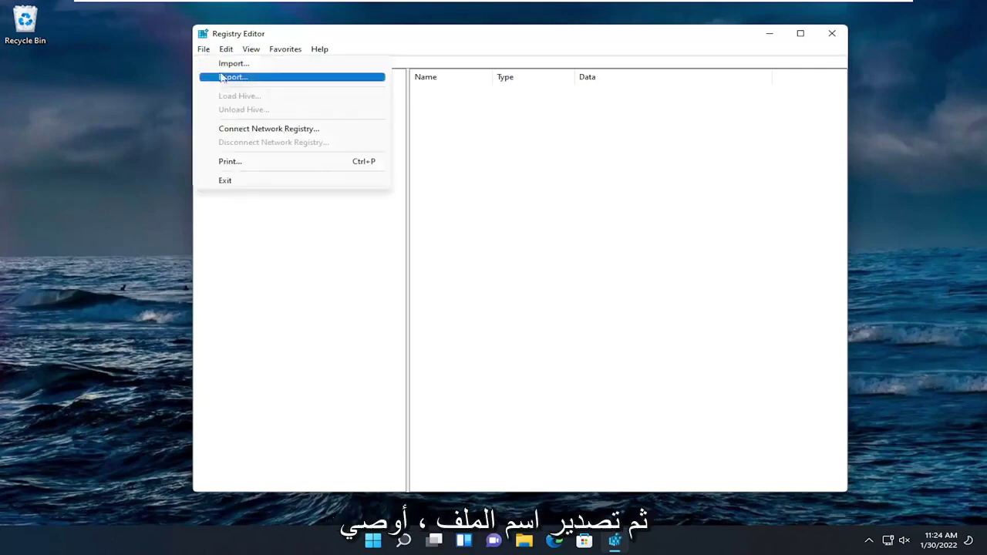
left_click(224, 77)
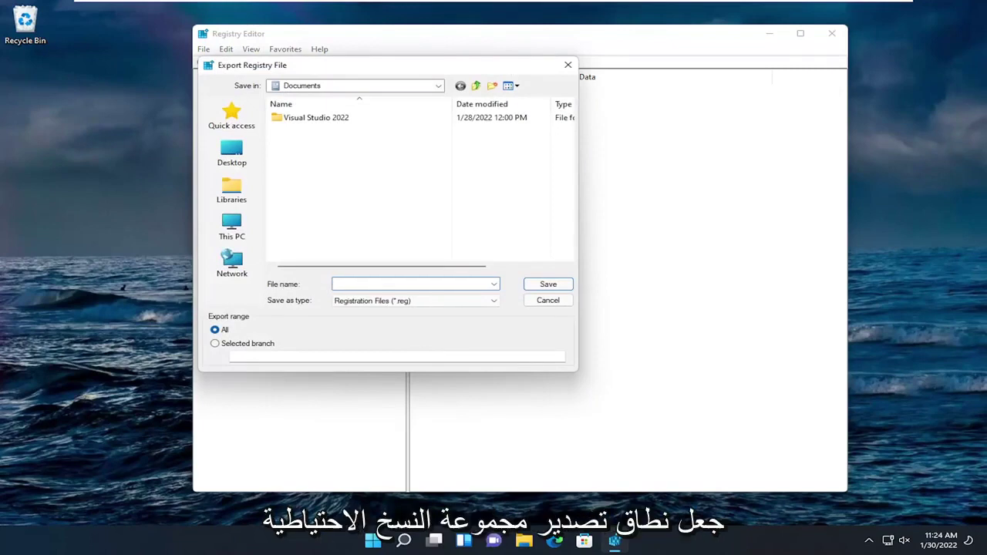
left_click(224, 330)
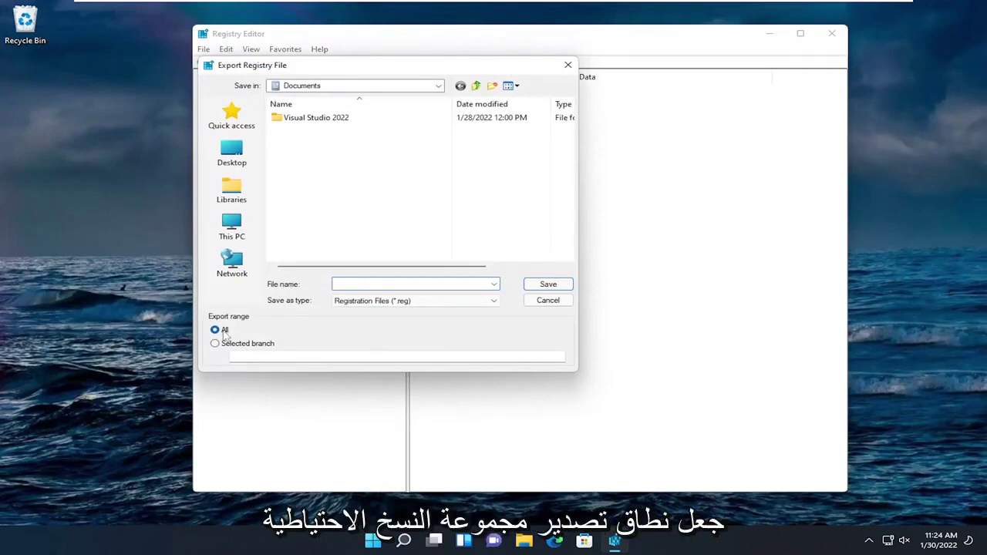
left_click(546, 302)
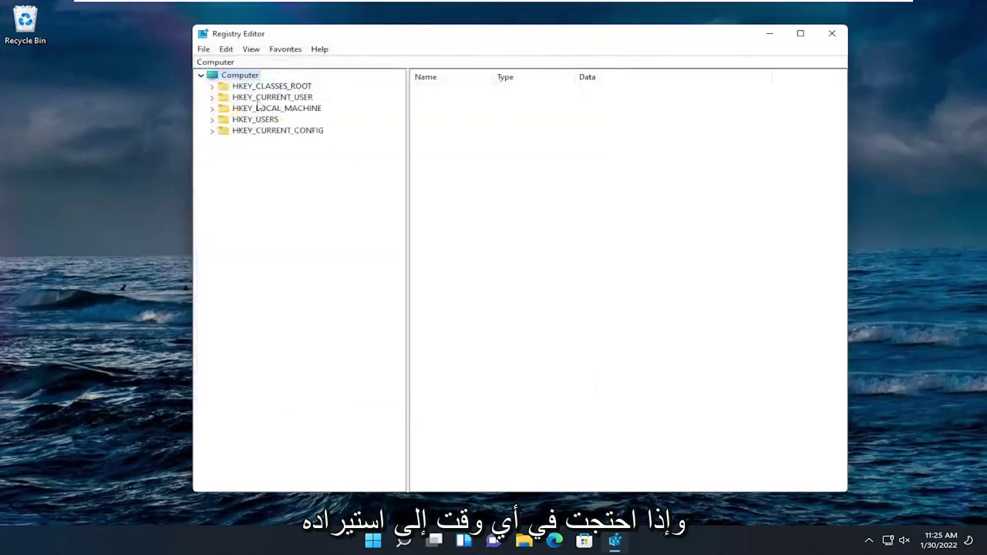
left_click(204, 49)
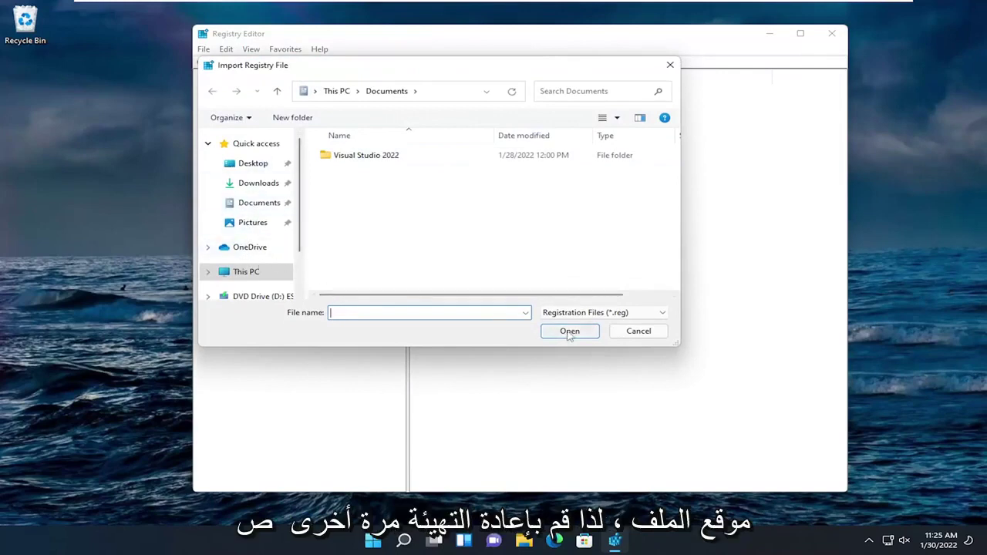
left_click(625, 334)
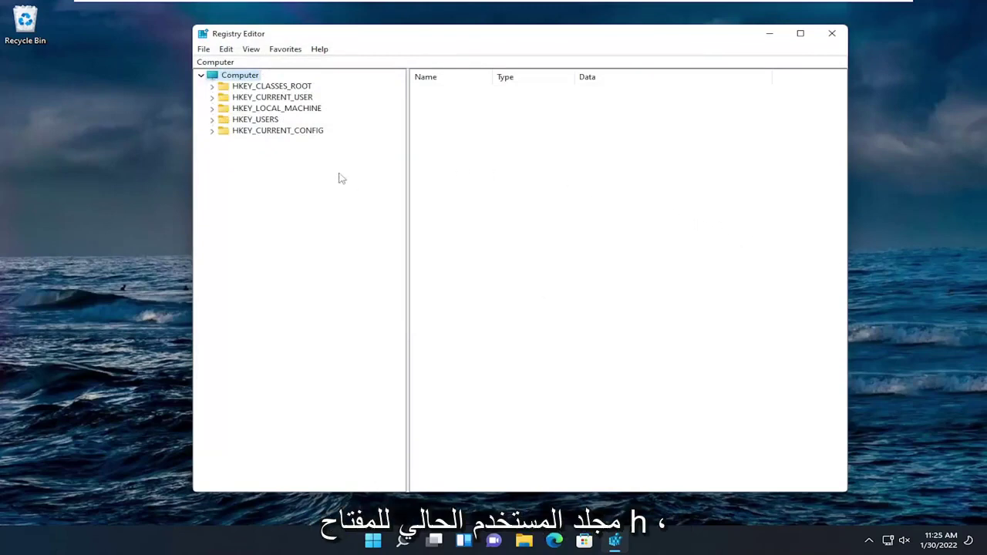
Expand HKEY_CURRENT_USER > Software > Microsoft > Windows in the registry tree
double_click(294, 98)
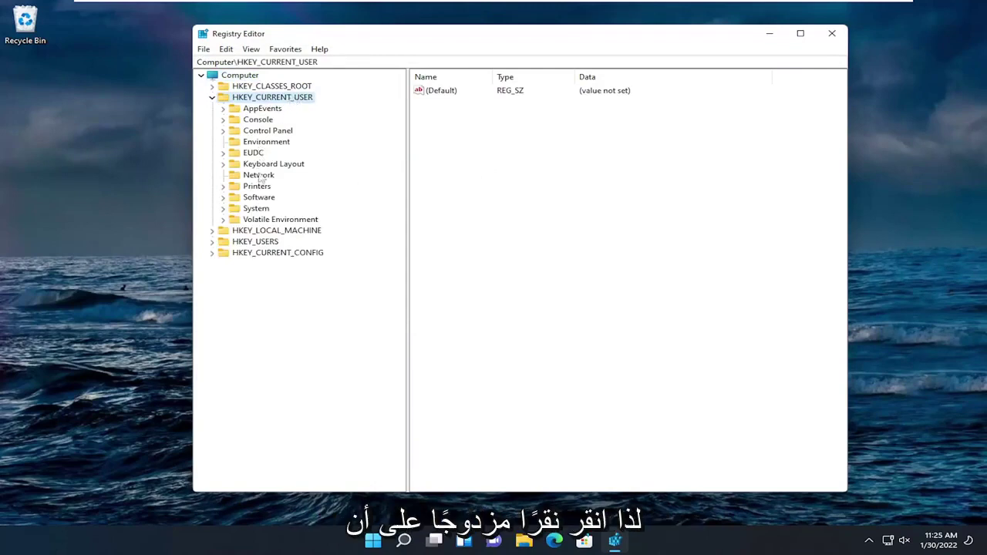
double_click(260, 199)
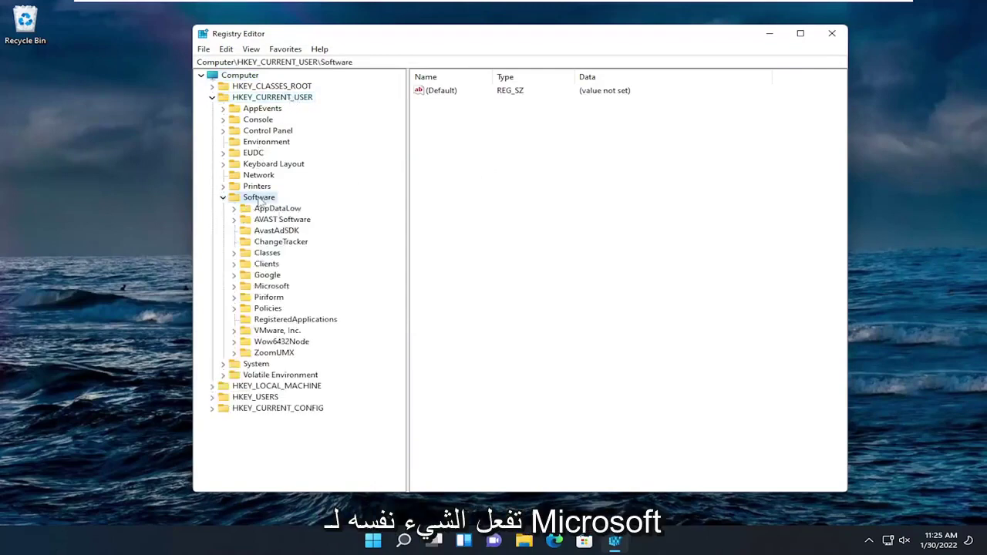
double_click(270, 286)
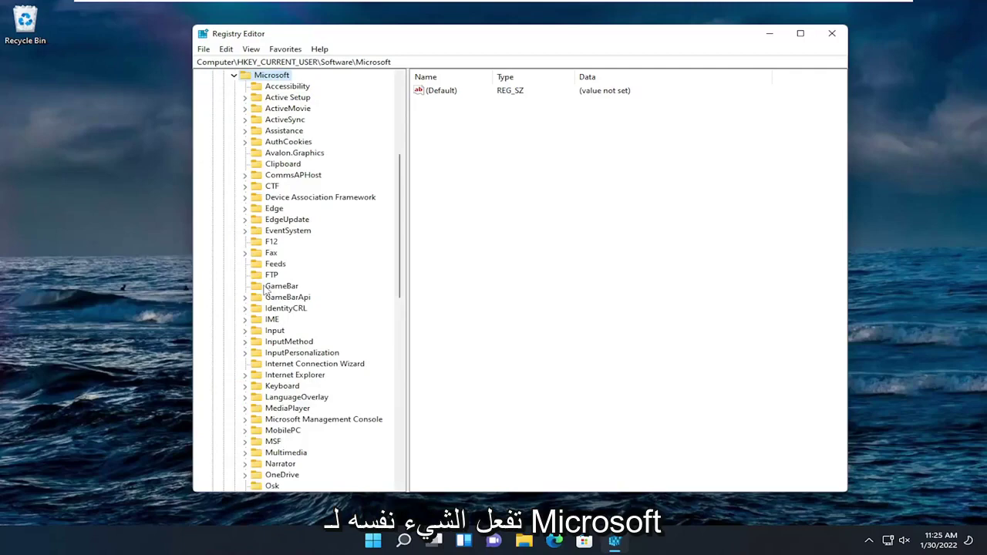
scroll(267, 287, "down", 9)
scroll(267, 287, "down", 5)
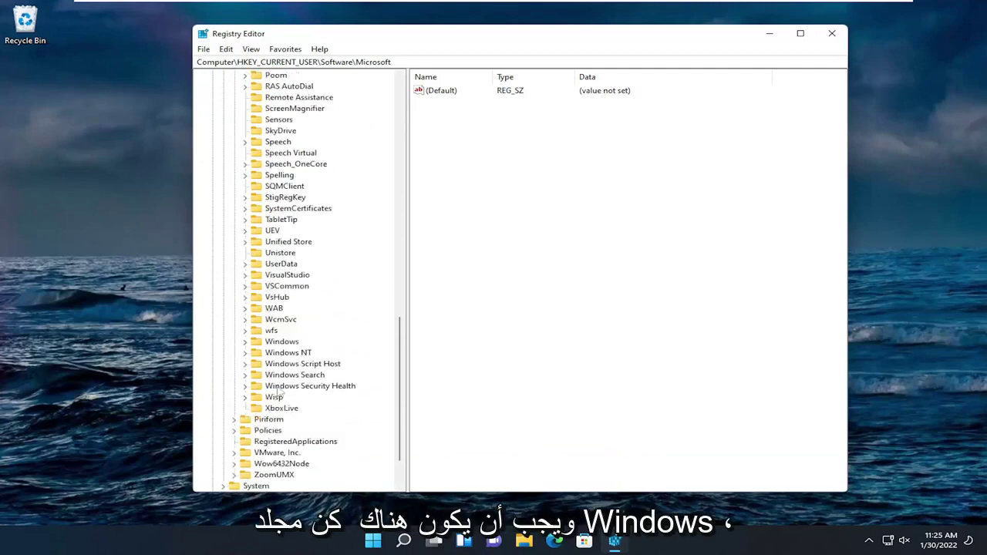
double_click(279, 343)
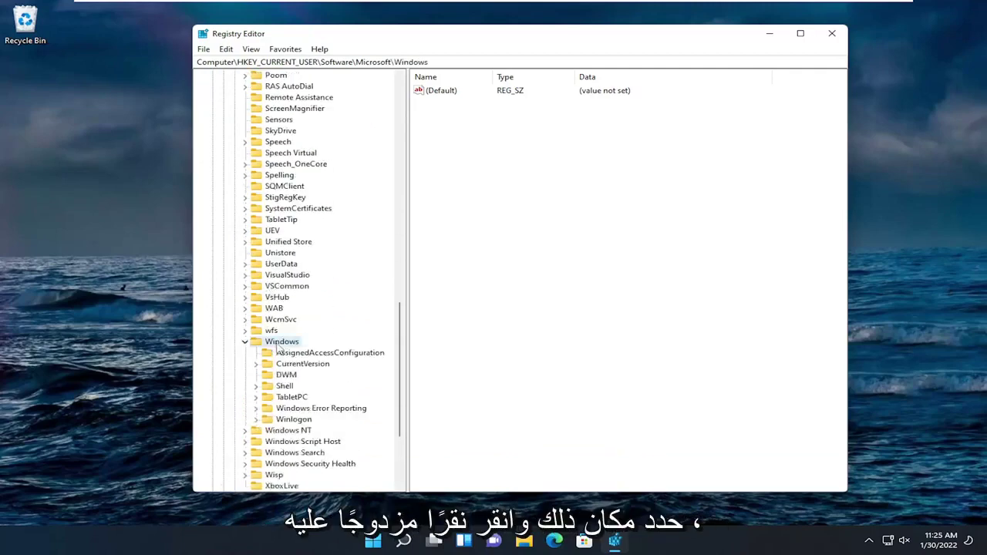
Expand CurrentVersion > Policies and select the Explorer key
left_click(291, 367)
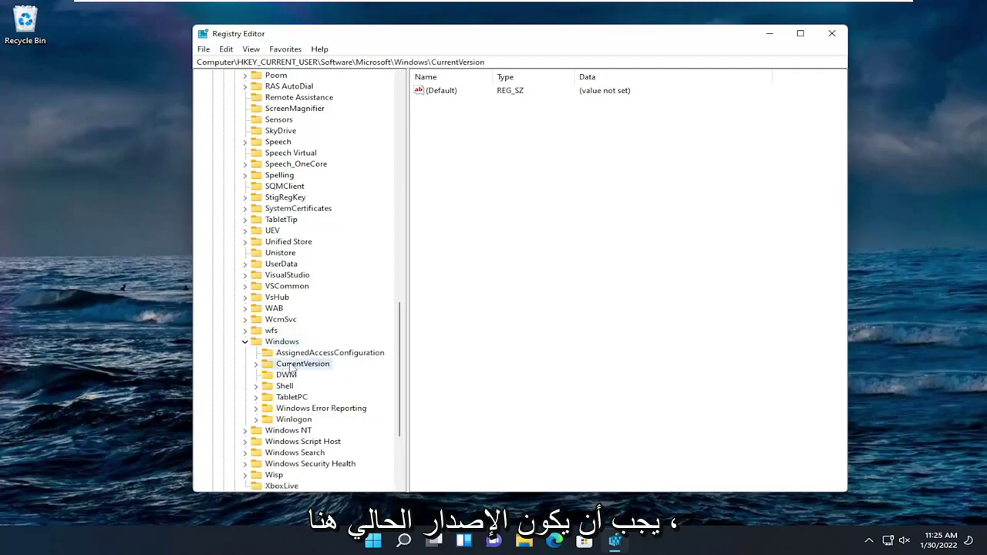
double_click(293, 365)
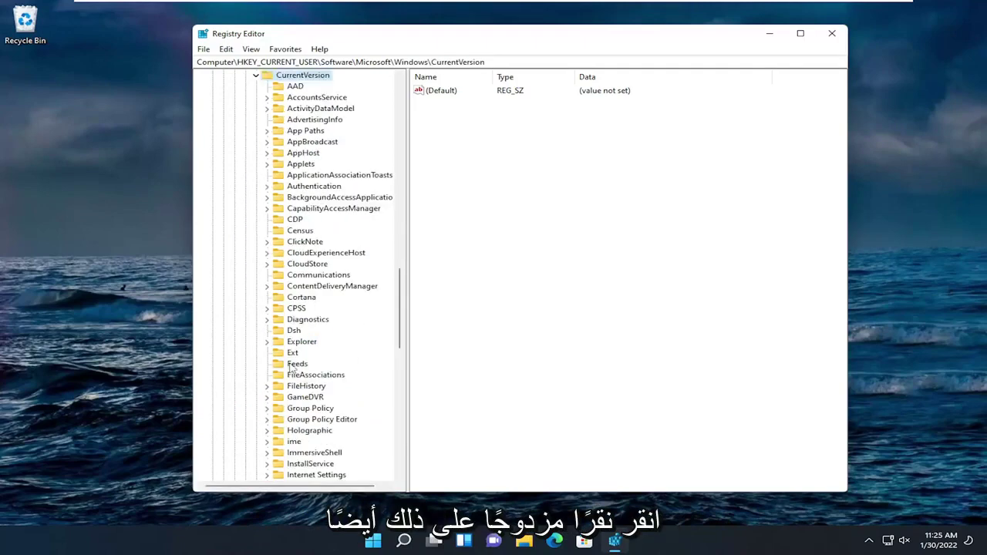
scroll(293, 369, "down", 5)
scroll(296, 355, "down", 2)
double_click(300, 309)
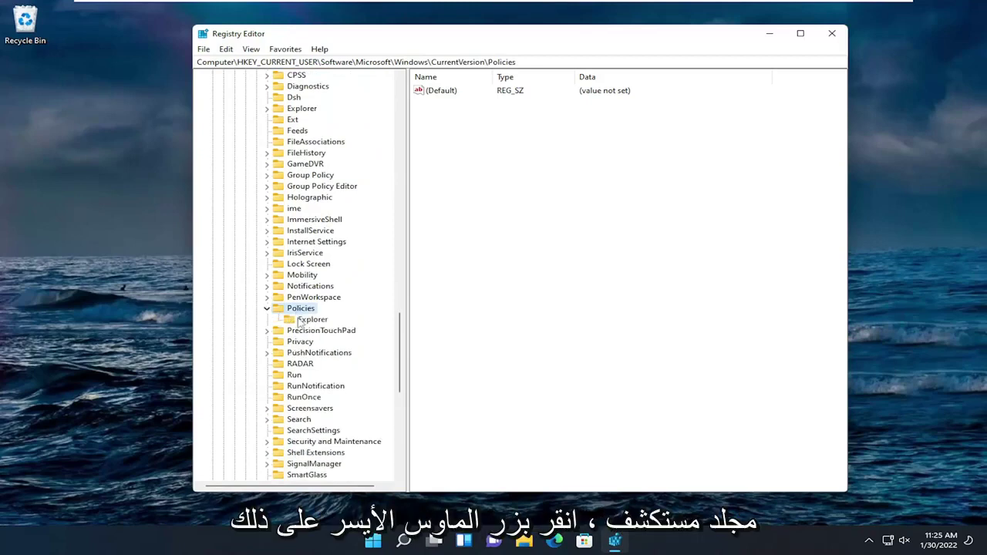
left_click(303, 321)
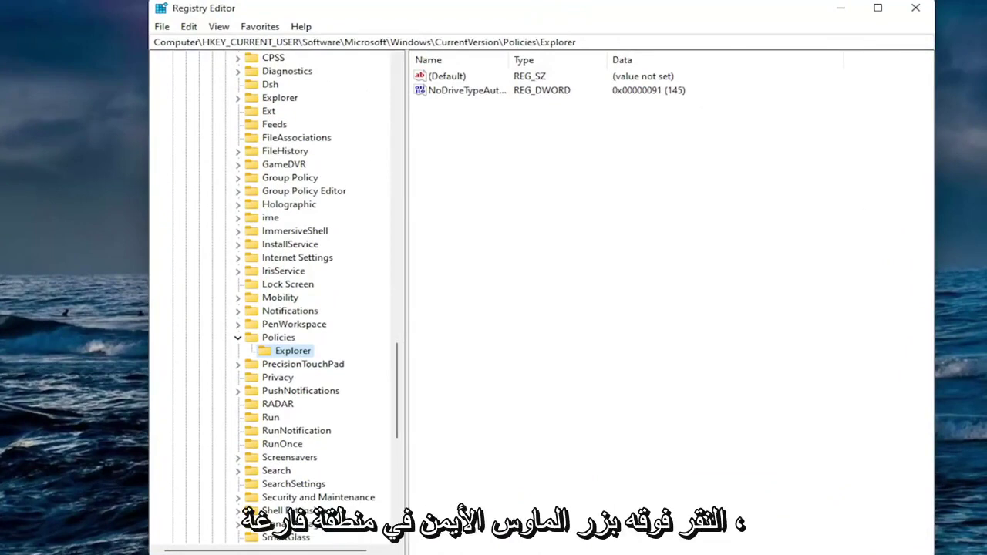
Create a DWORD (32-bit) value named HideClock with data 1 under Policies\Explorer
right_click(569, 169)
mouse_move(610, 176)
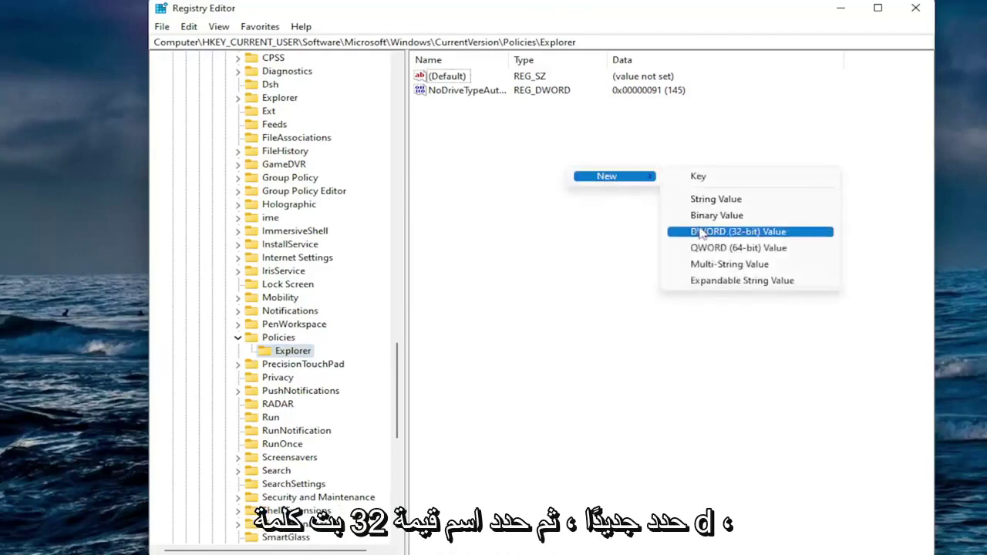
left_click(702, 233)
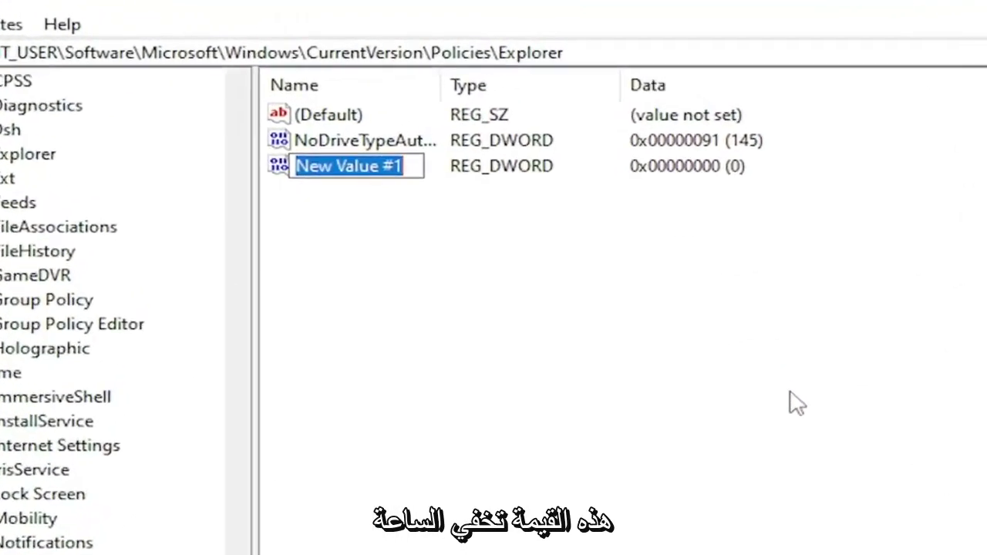
type("HideClock")
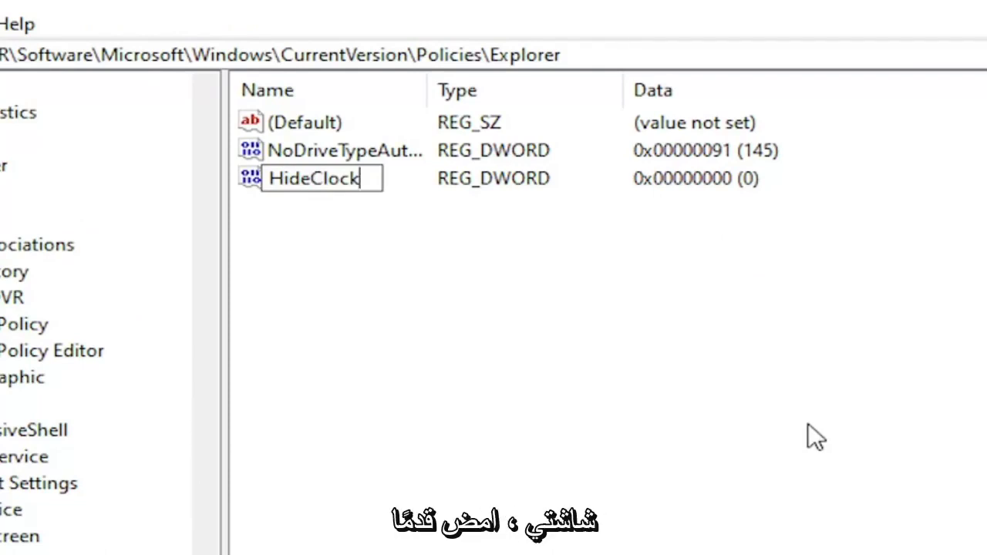
key("Return")
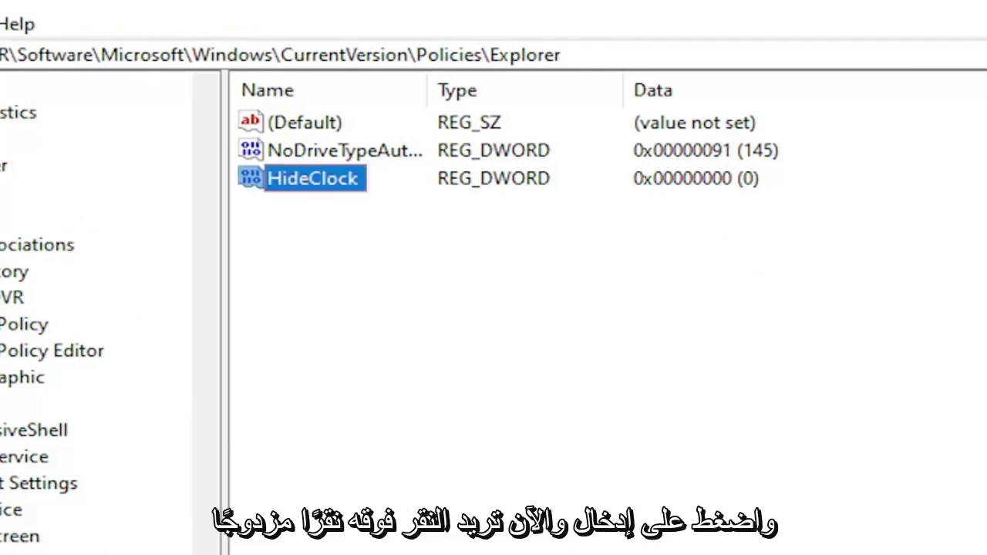
key("Return")
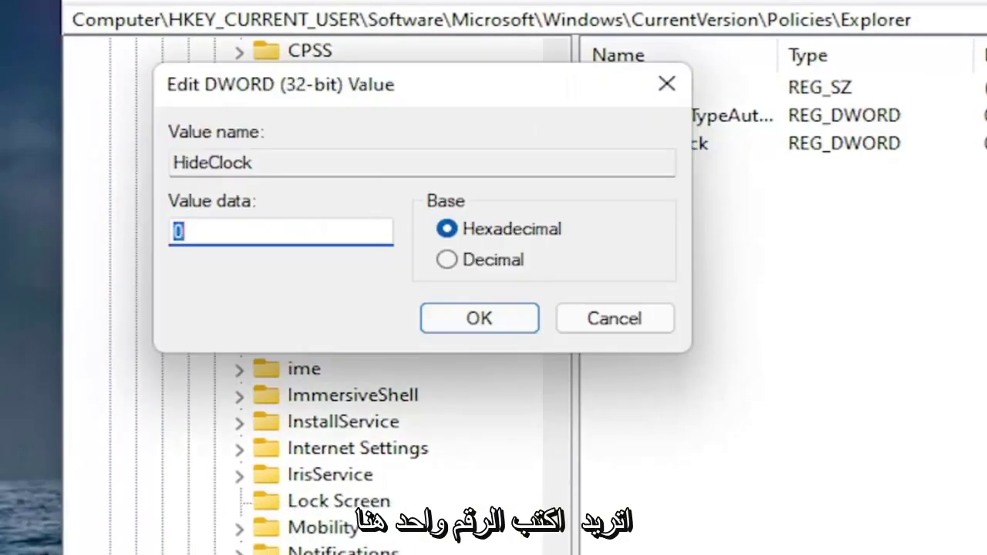
type("1")
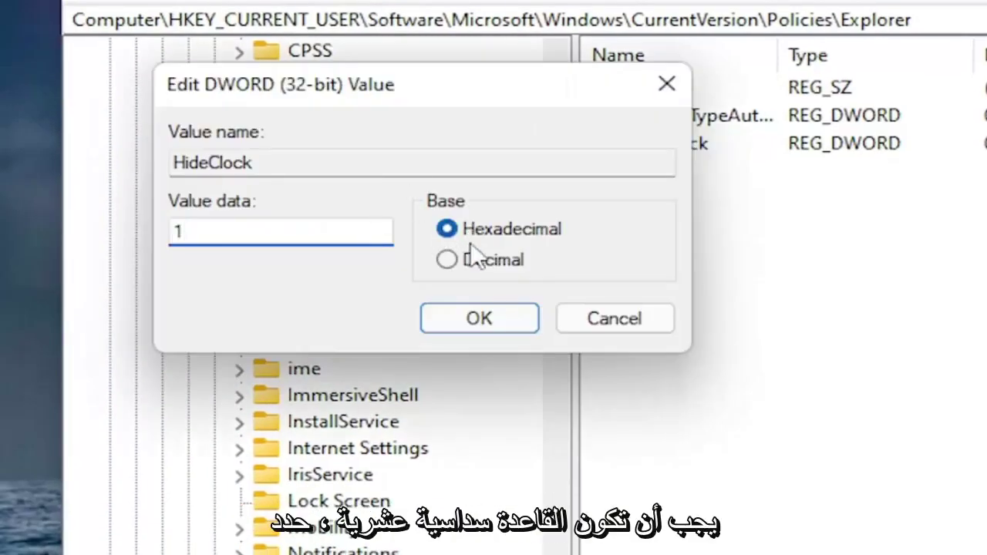
left_click(478, 318)
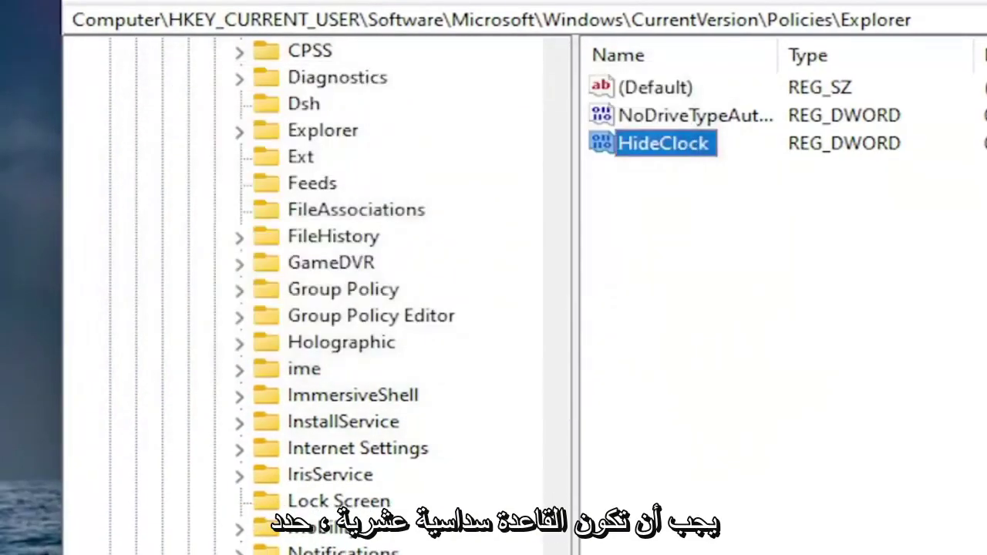
Collapse the CurrentVersion and Windows keys and close Registry Editor
scroll(463, 324, "down", 10)
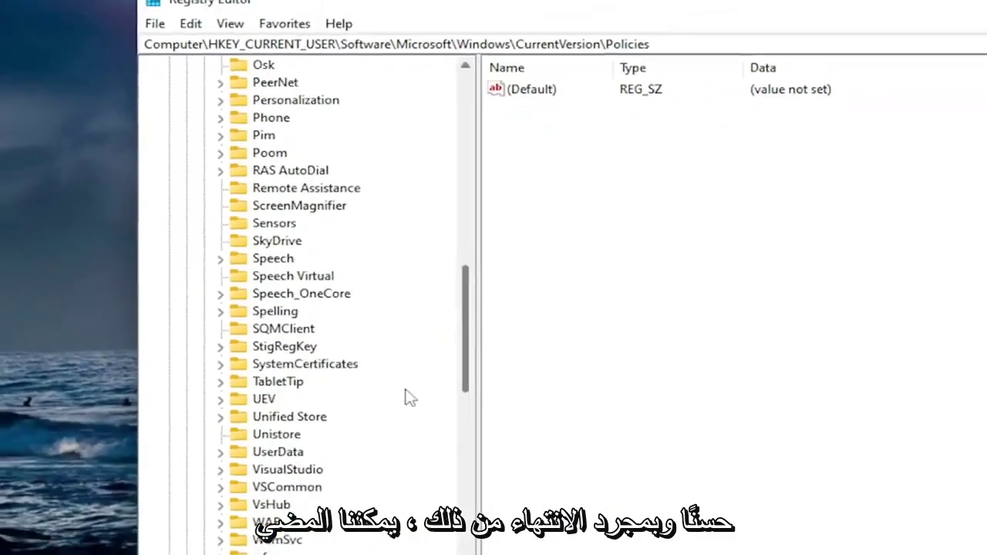
left_click(249, 505)
left_click(246, 396)
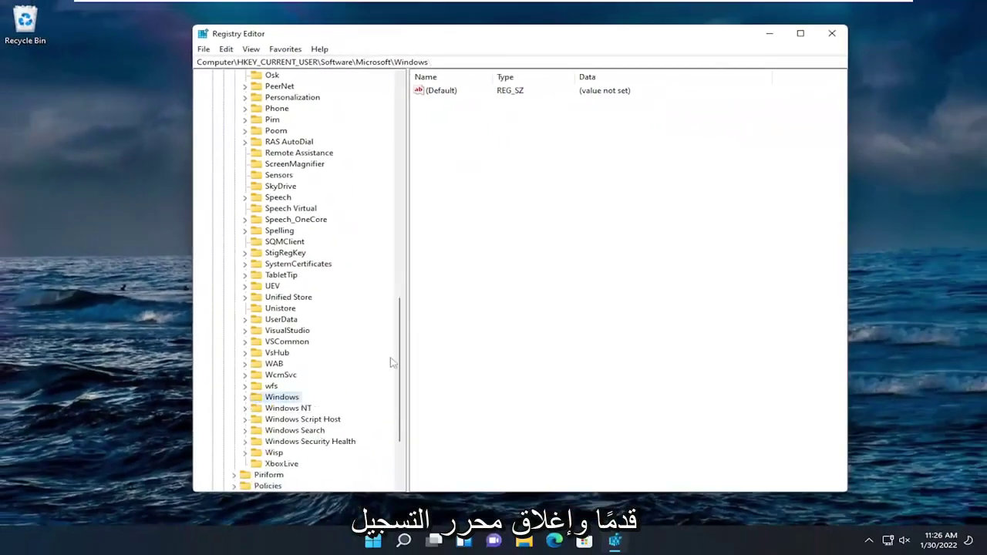
left_click_drag(393, 363, 400, 89)
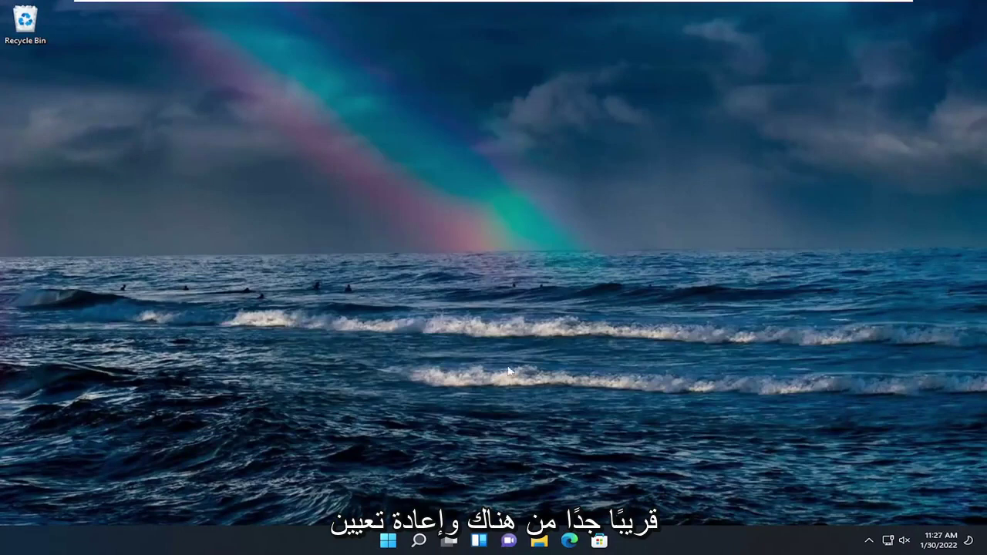